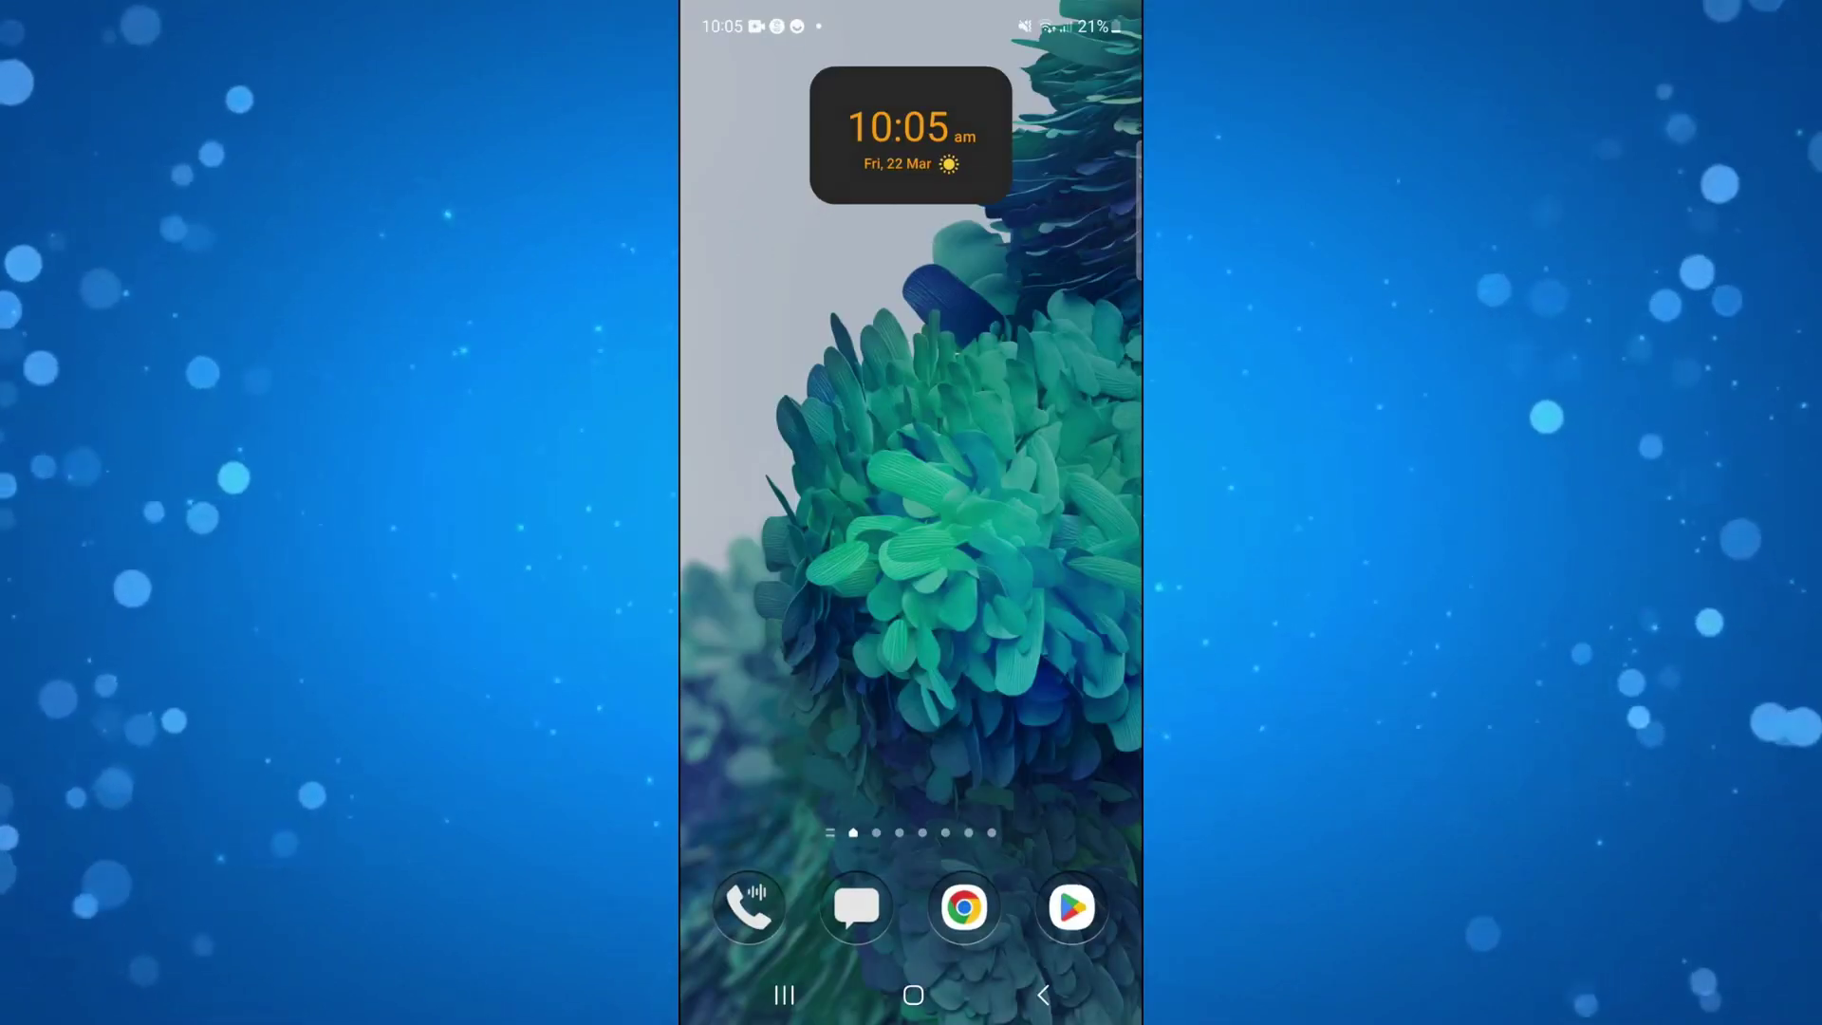
Step: Open the Facebook app from the Android app drawer search
{"action": "left_click_drag", "start_coordinate": [912, 711], "coordinate": [912, 285]}
{"action": "left_click_drag", "start_coordinate": [911, 357], "coordinate": [912, 712]}
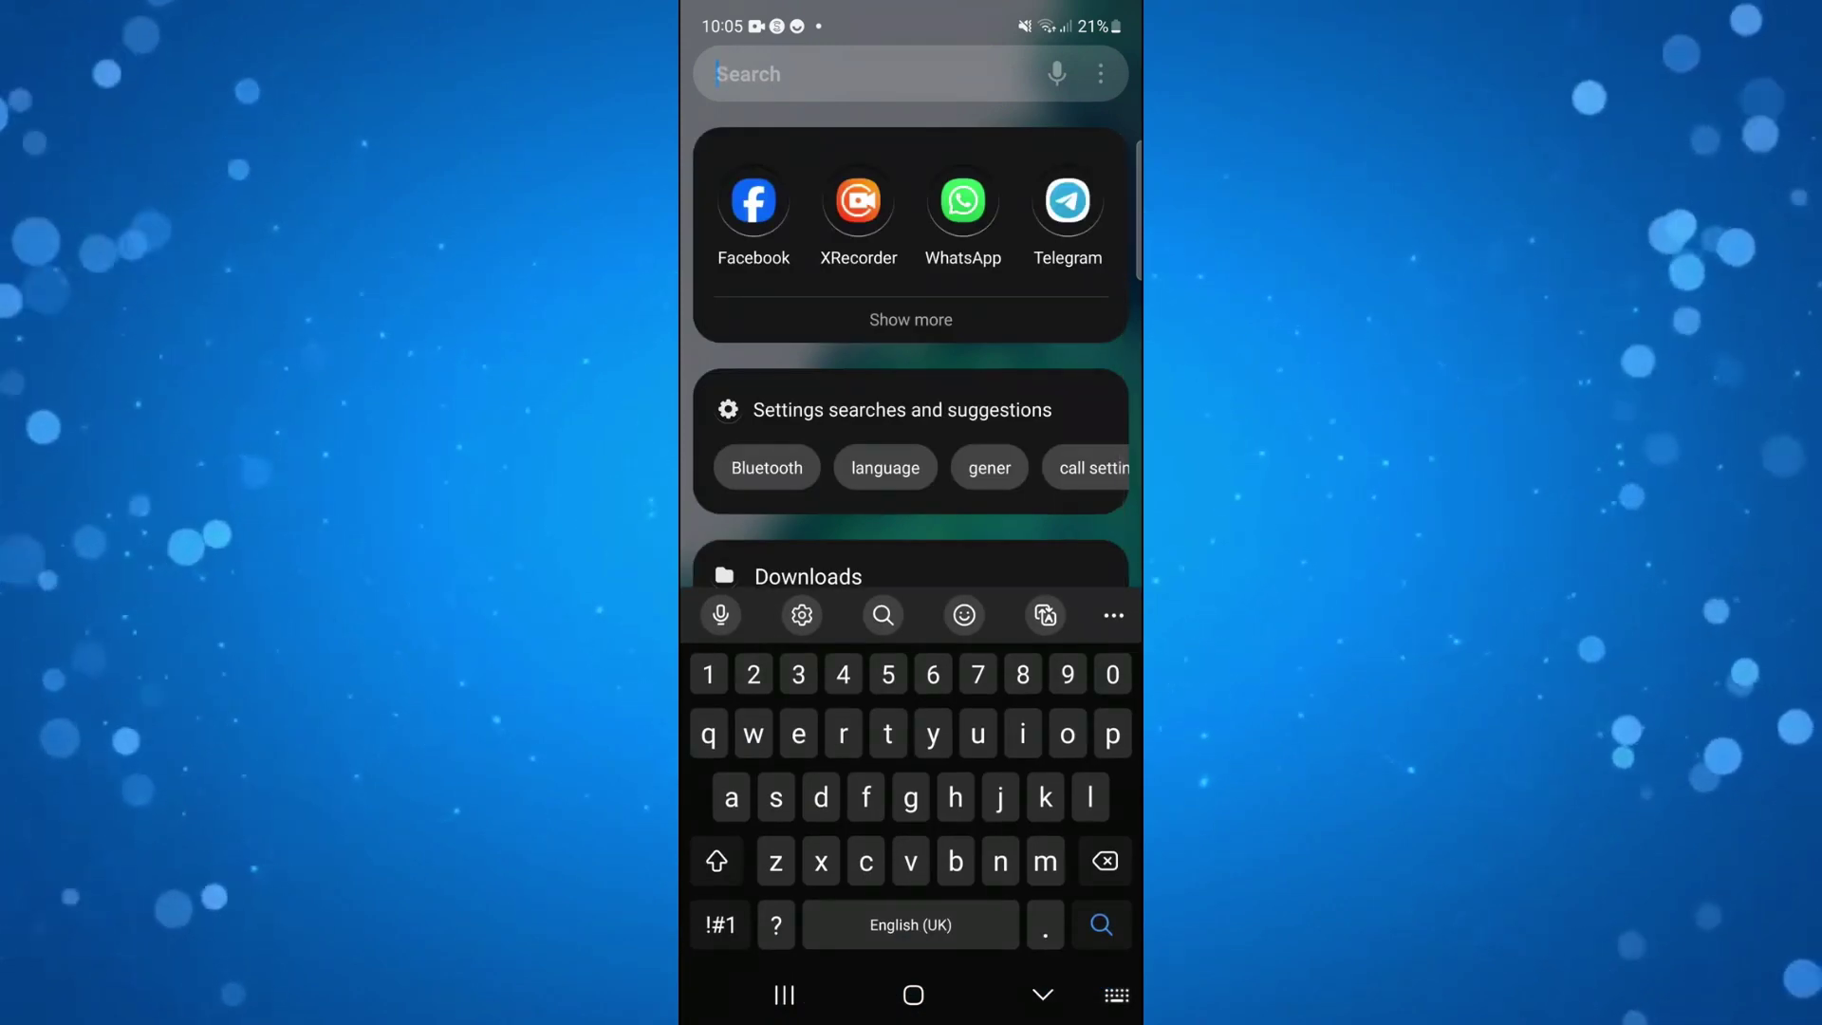
{"action": "left_click", "coordinate": [753, 201]}
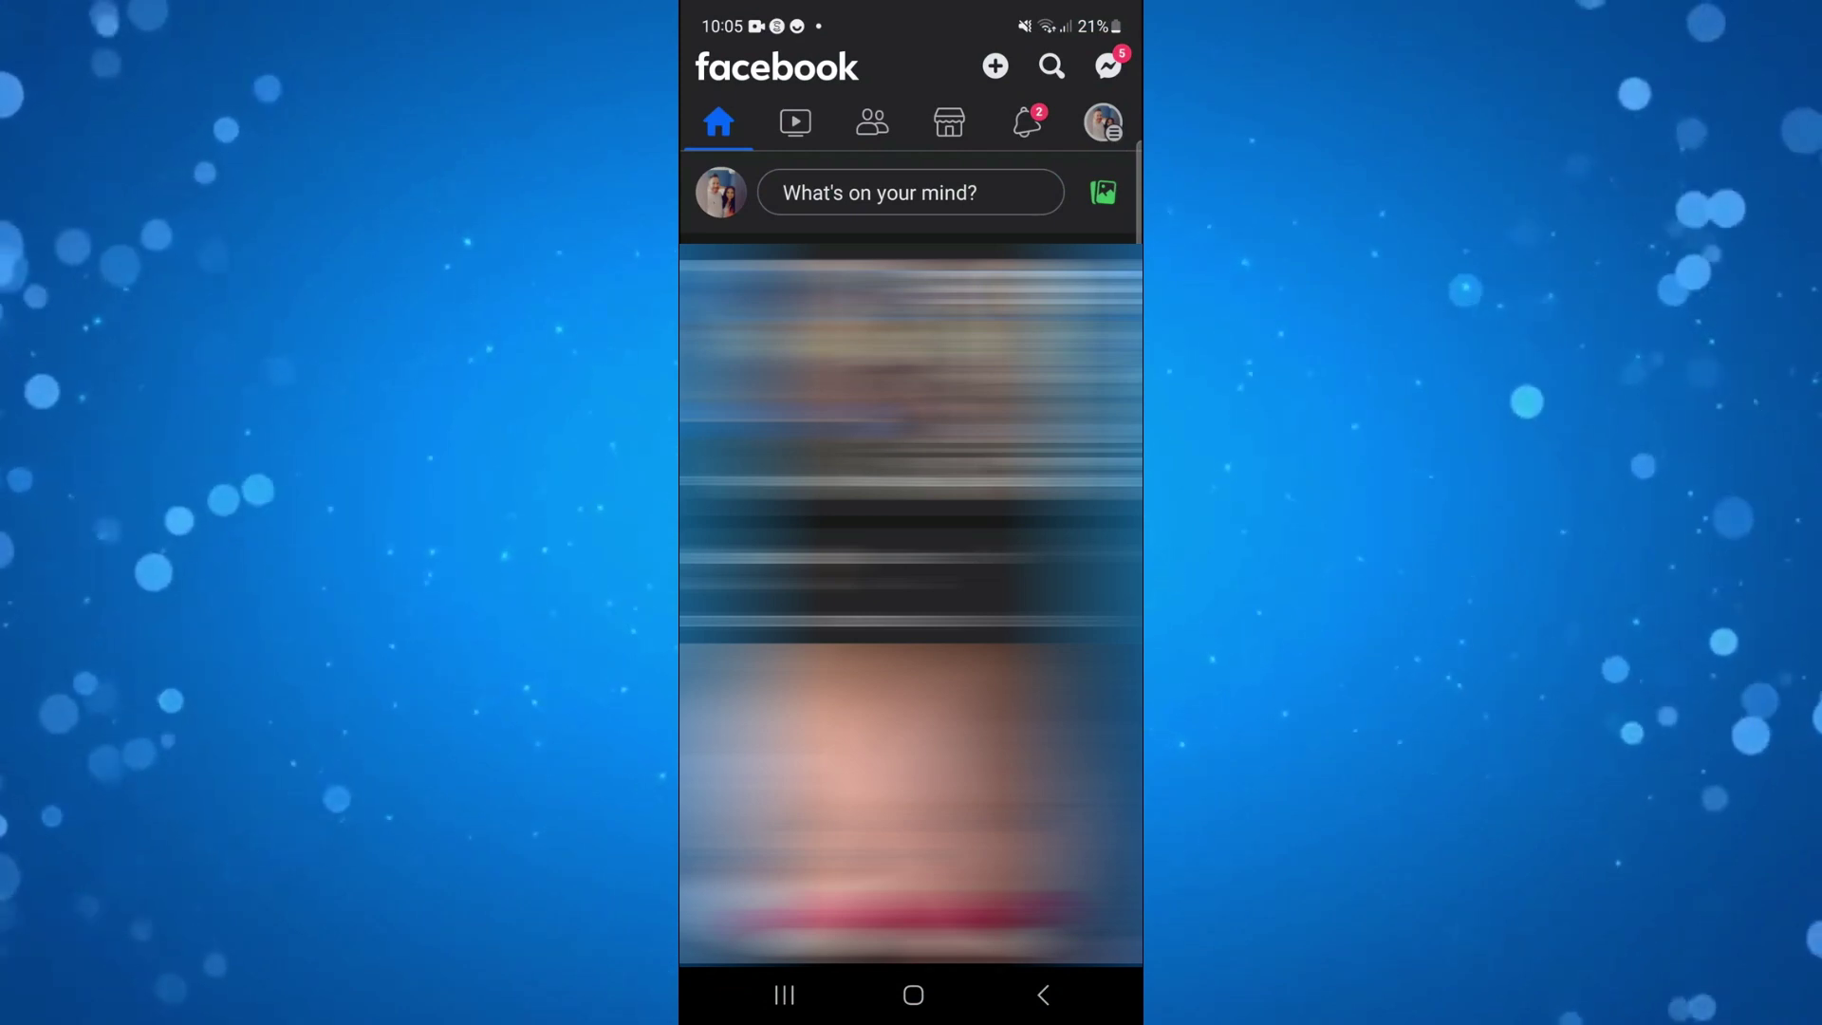
Step: Write 'Hi' in a new post and expand the full add-to-post options list
{"action": "left_click", "coordinate": [880, 192]}
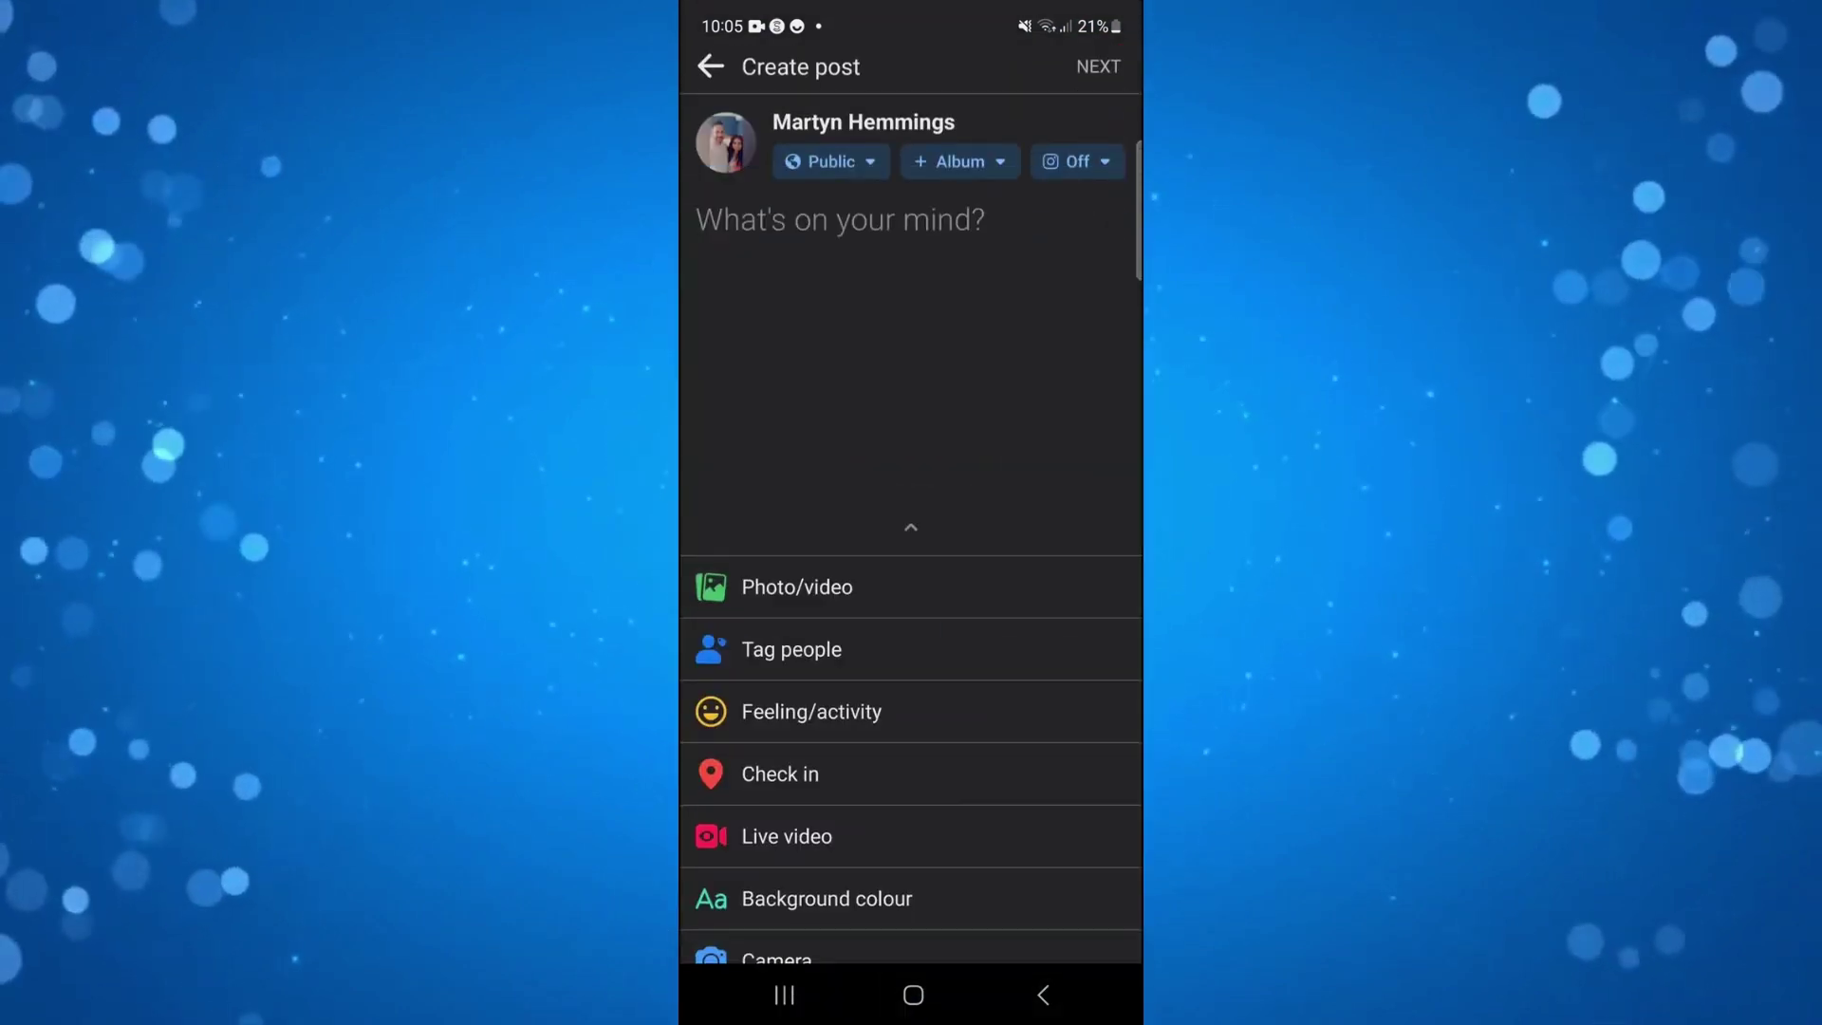
{"action": "type", "text": "Hi"}
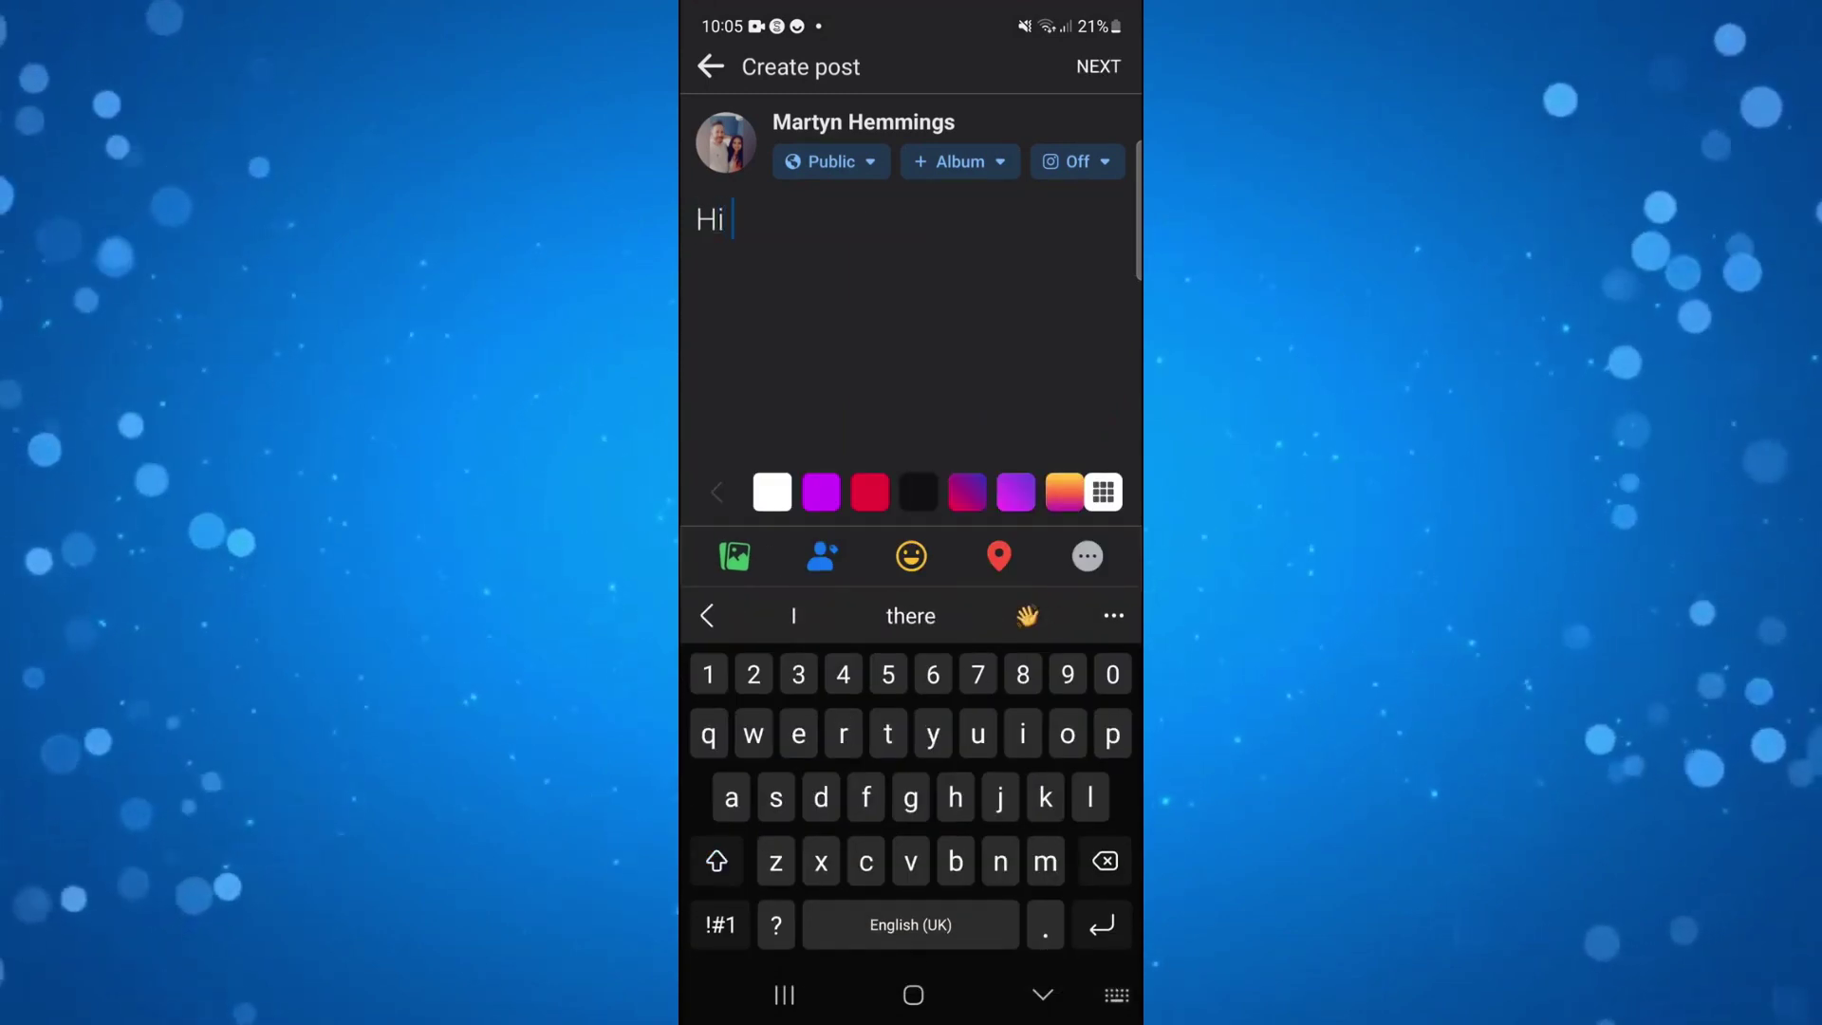
{"action": "left_click", "coordinate": [1042, 994]}
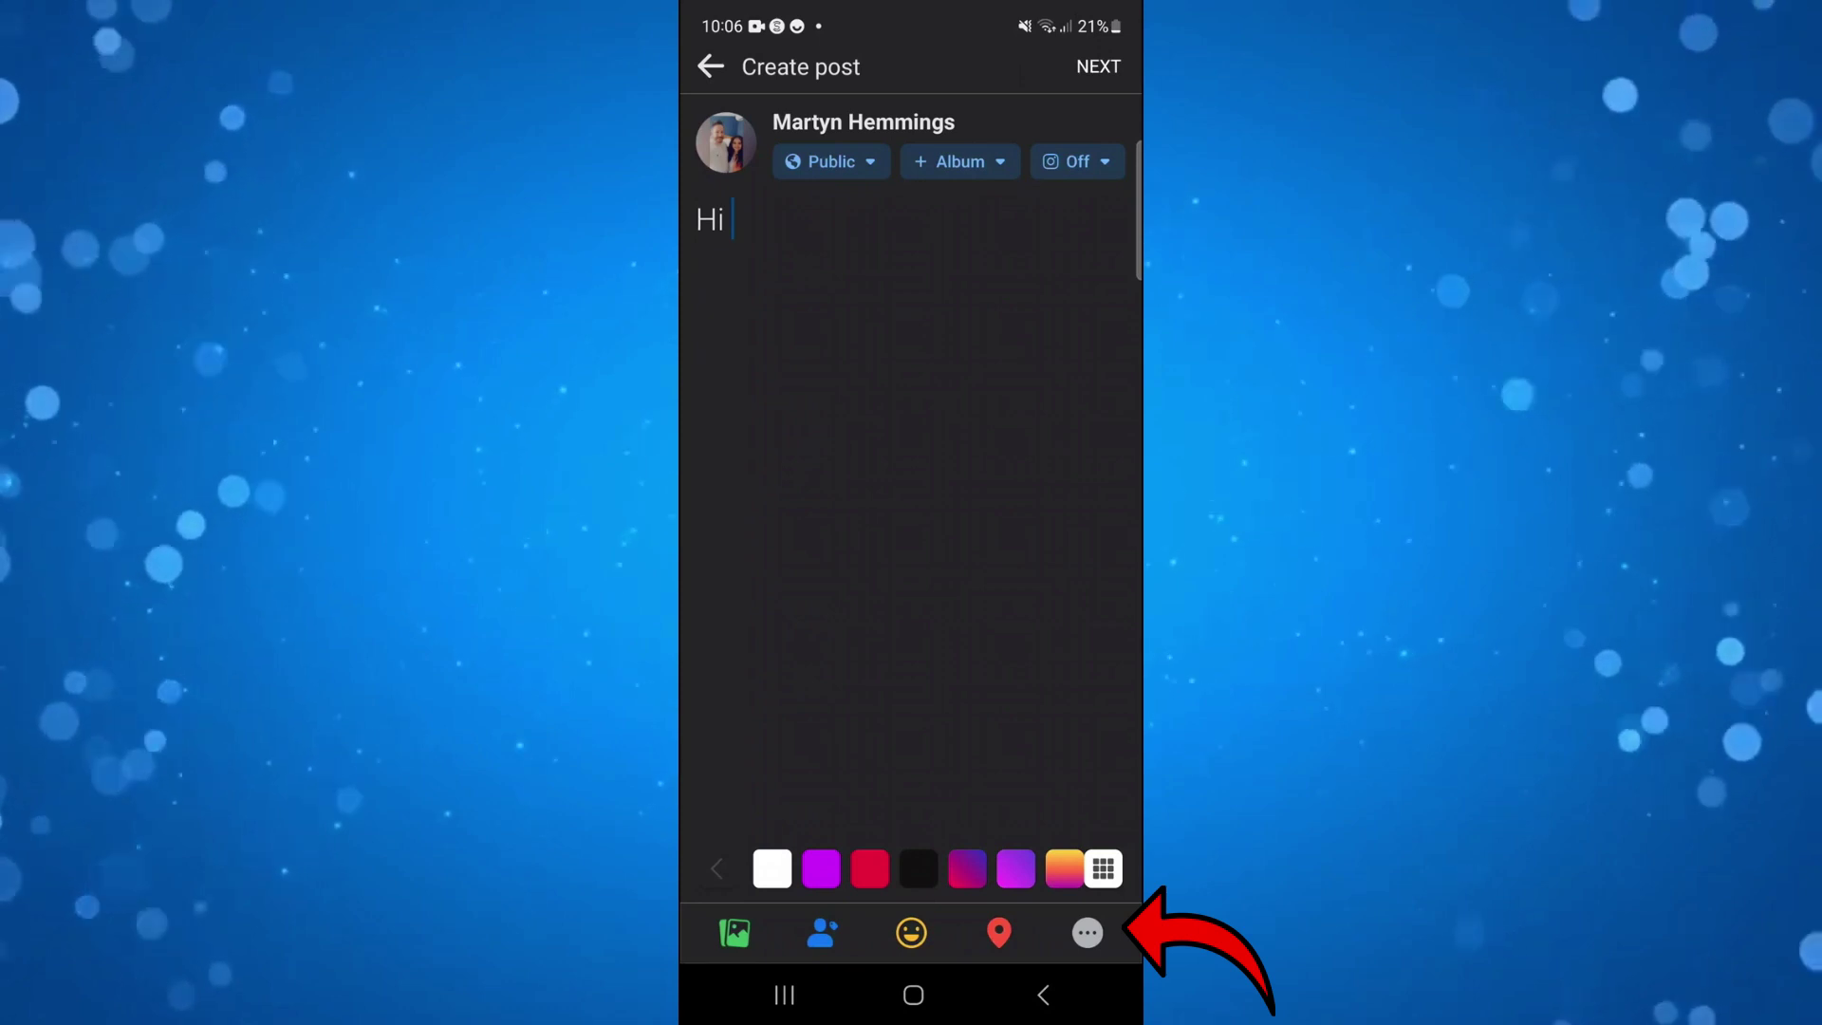
{"action": "left_click", "coordinate": [1089, 933]}
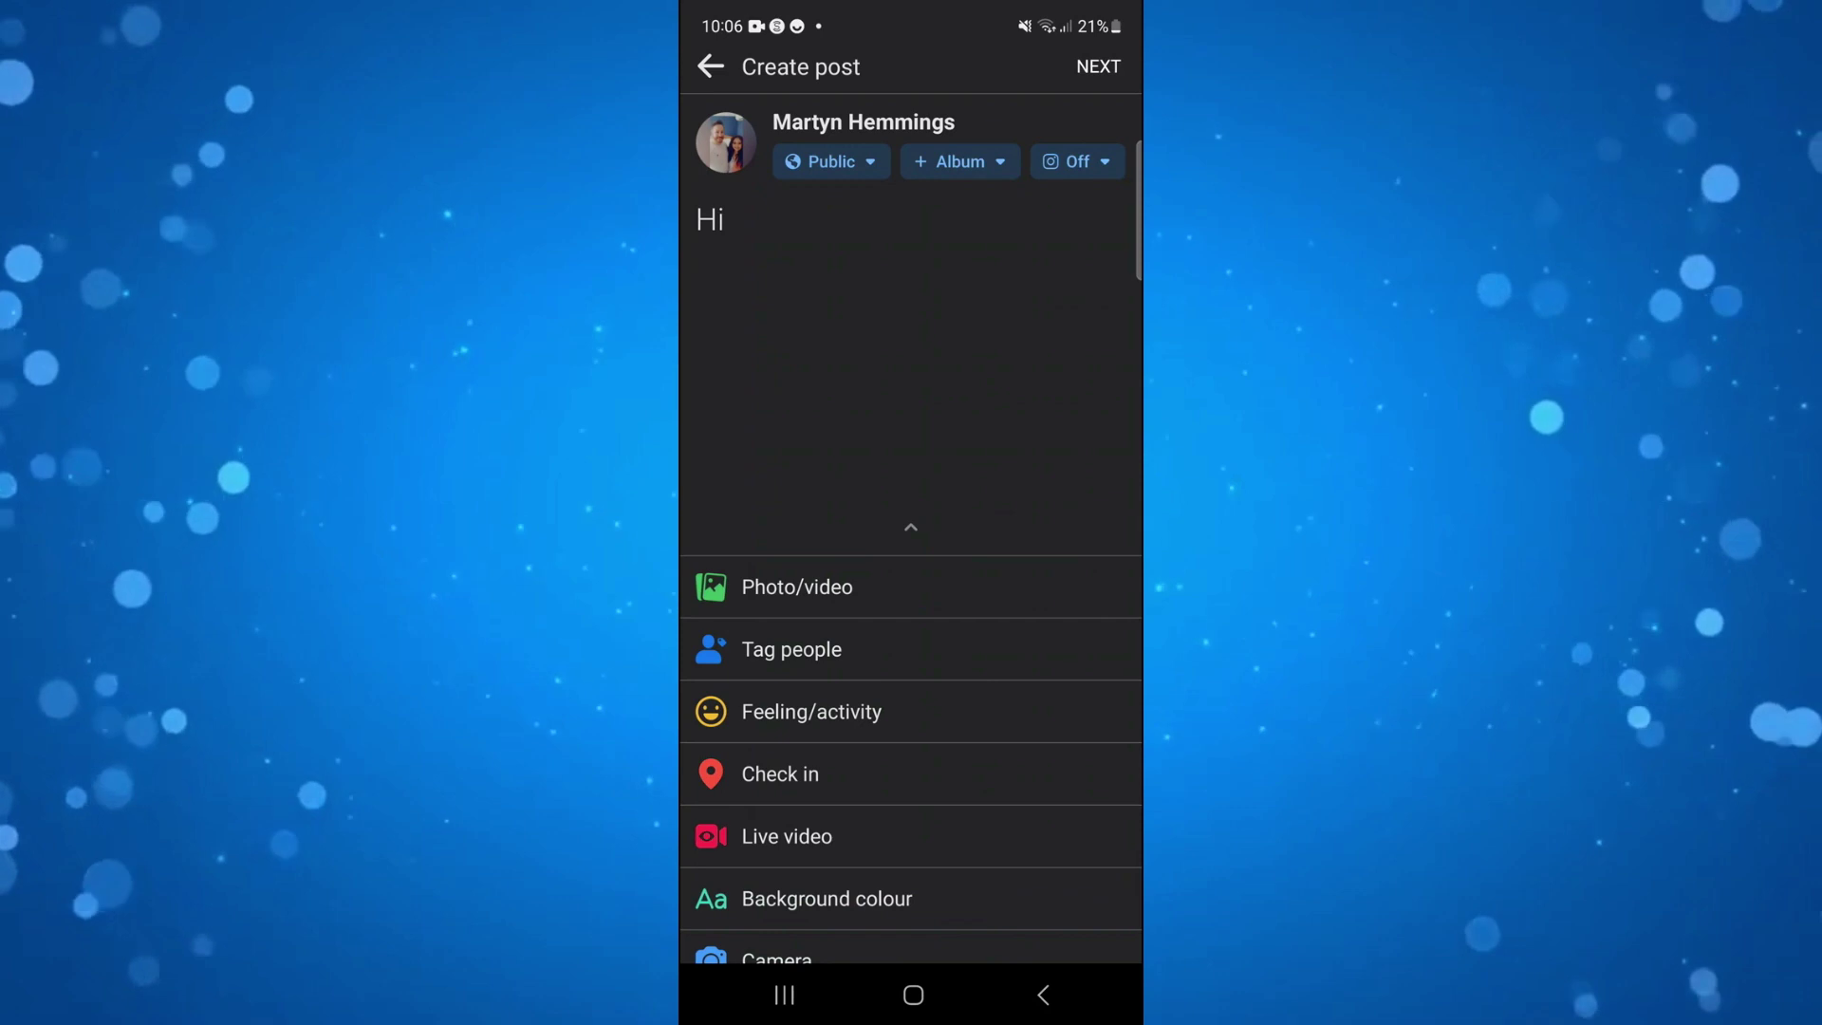
{"action": "scroll", "coordinate": [912, 740], "scroll_direction": "down", "scroll_amount": 3}
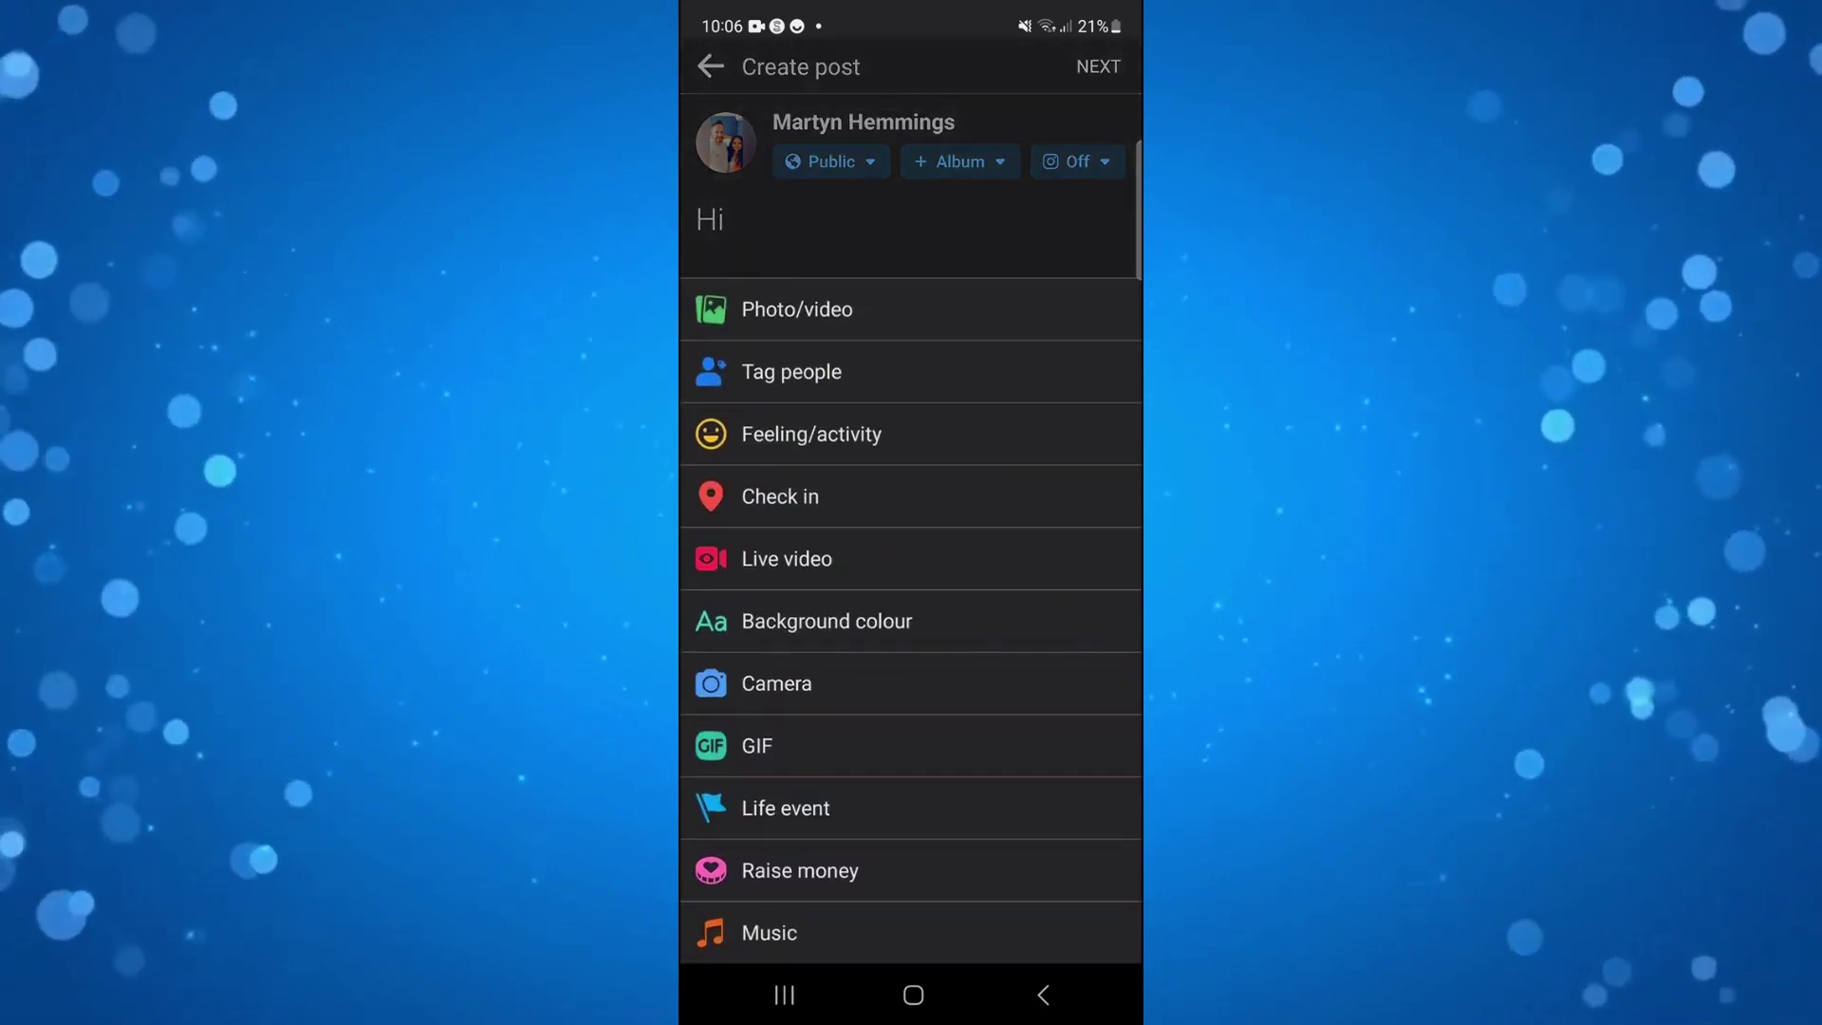
Step: Attach Dr. Dre's 'Still D.R.E. (Instrumental)' from the Music picker to the post
{"action": "left_click", "coordinate": [912, 933]}
{"action": "left_click", "coordinate": [912, 722]}
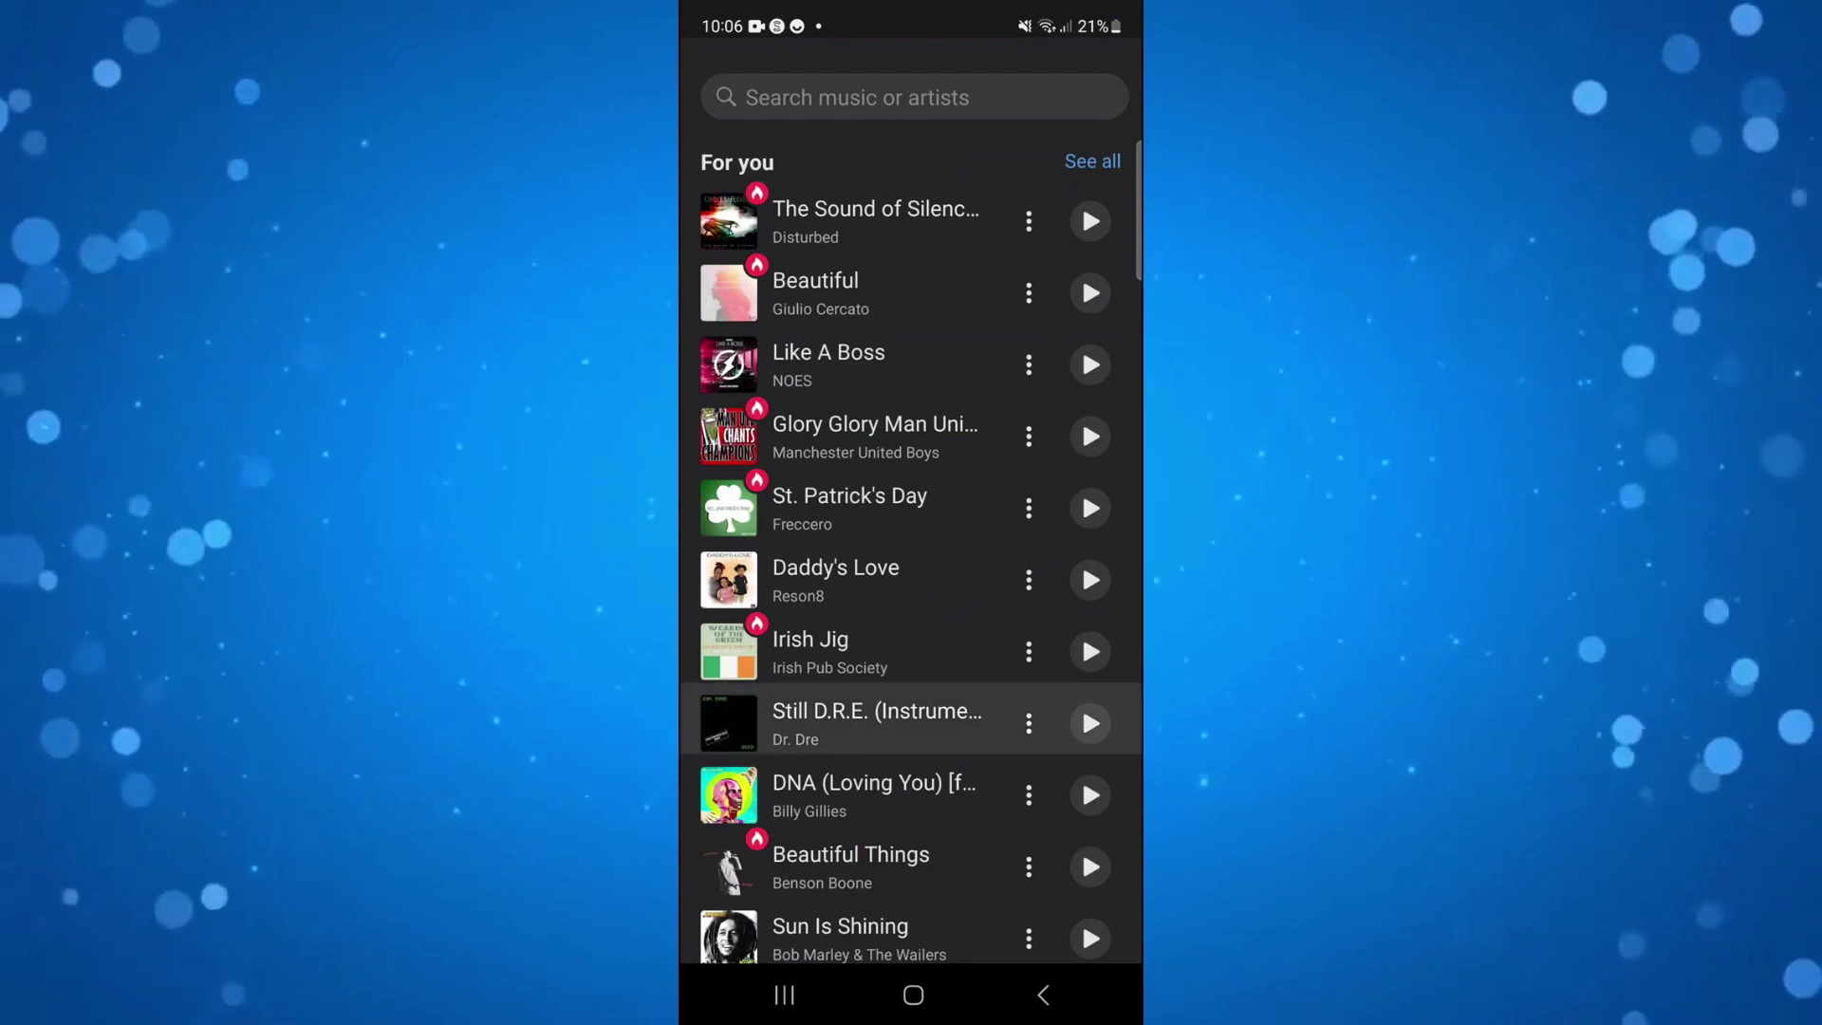
{"action": "scroll", "coordinate": [911, 570], "scroll_direction": "down", "scroll_amount": 2}
{"action": "scroll", "coordinate": [913, 570], "scroll_direction": "up", "scroll_amount": 2}
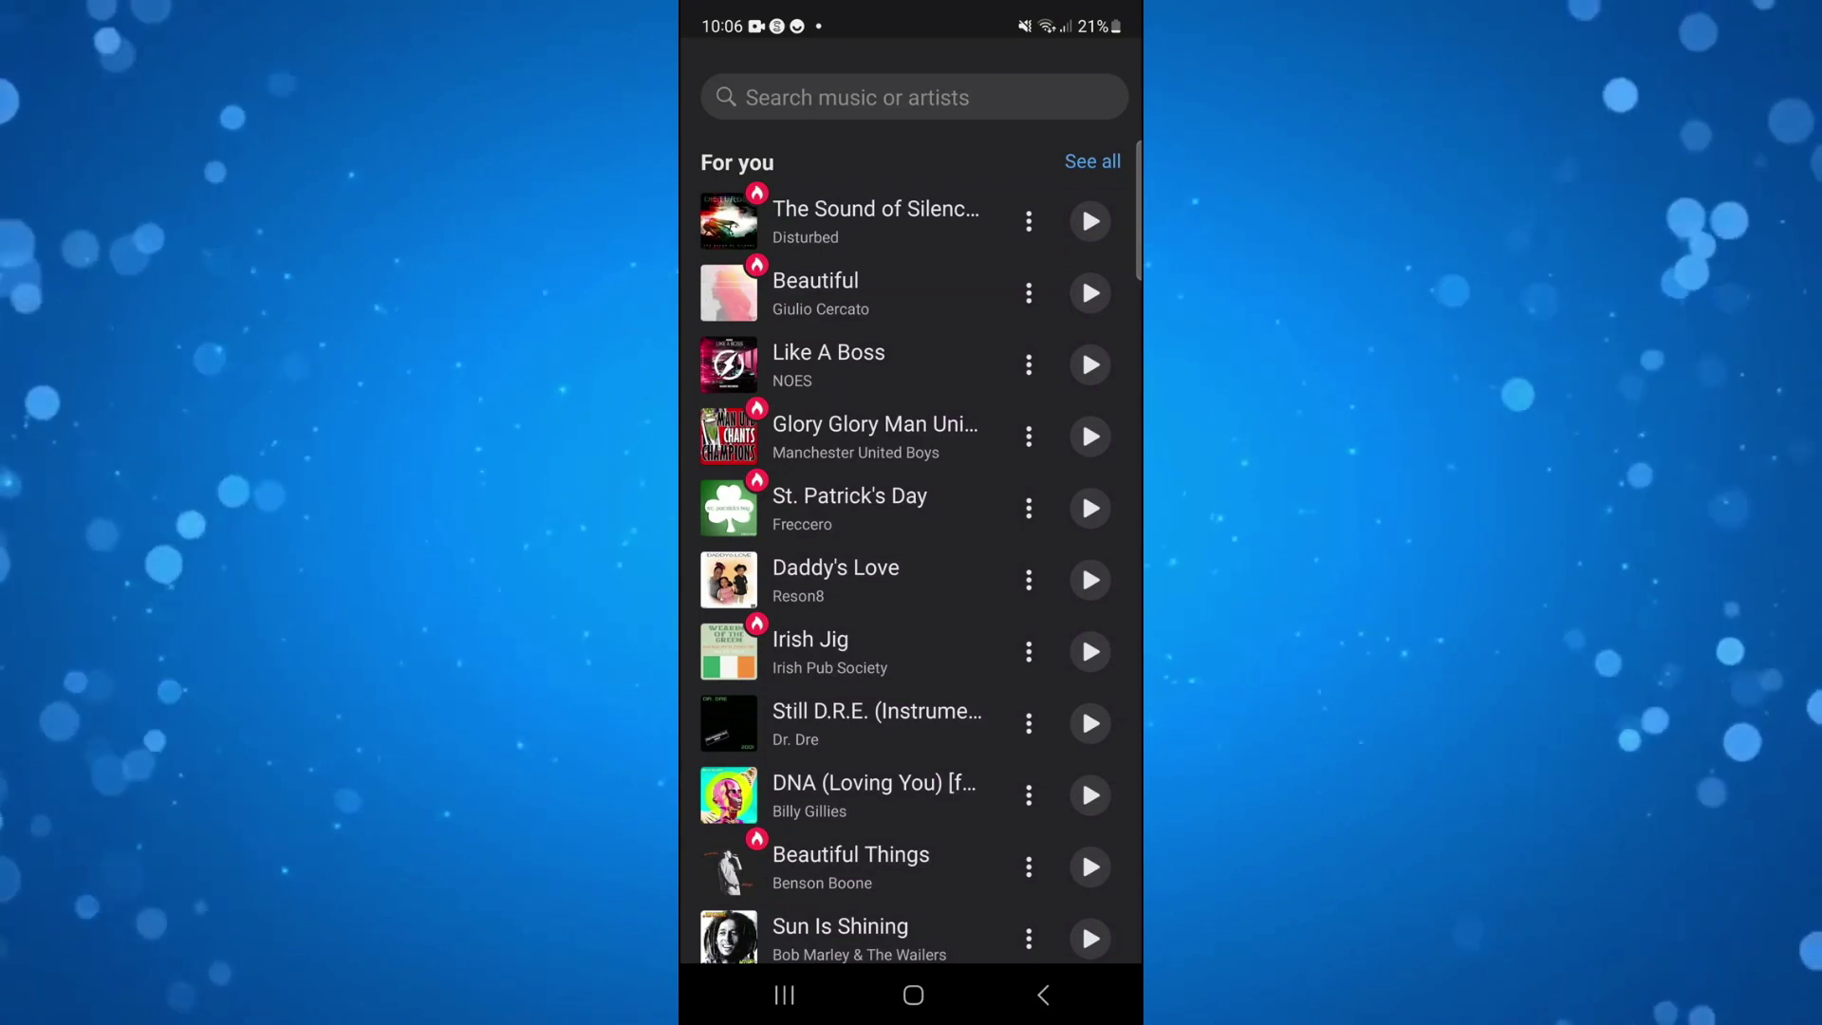
{"action": "left_click", "coordinate": [875, 724]}
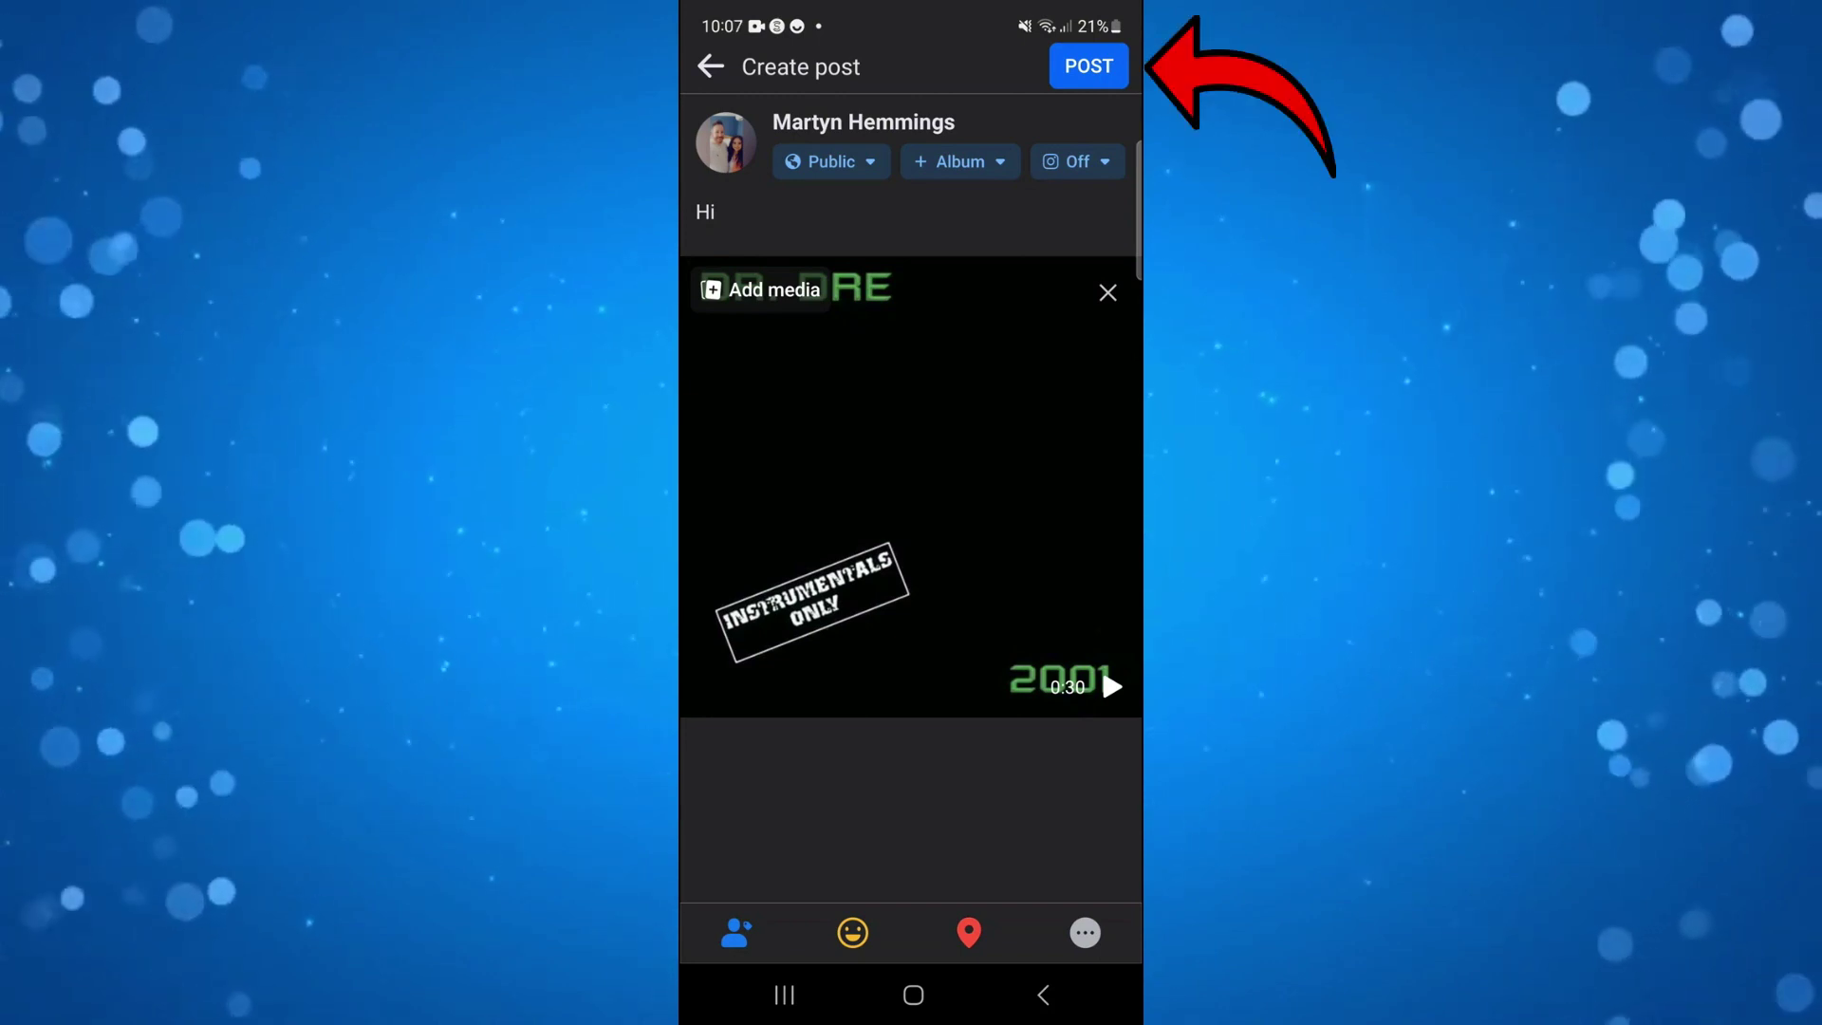
Step: Publish the 'Hi' post with its Dr. Dre music
{"action": "left_click", "coordinate": [1090, 66]}
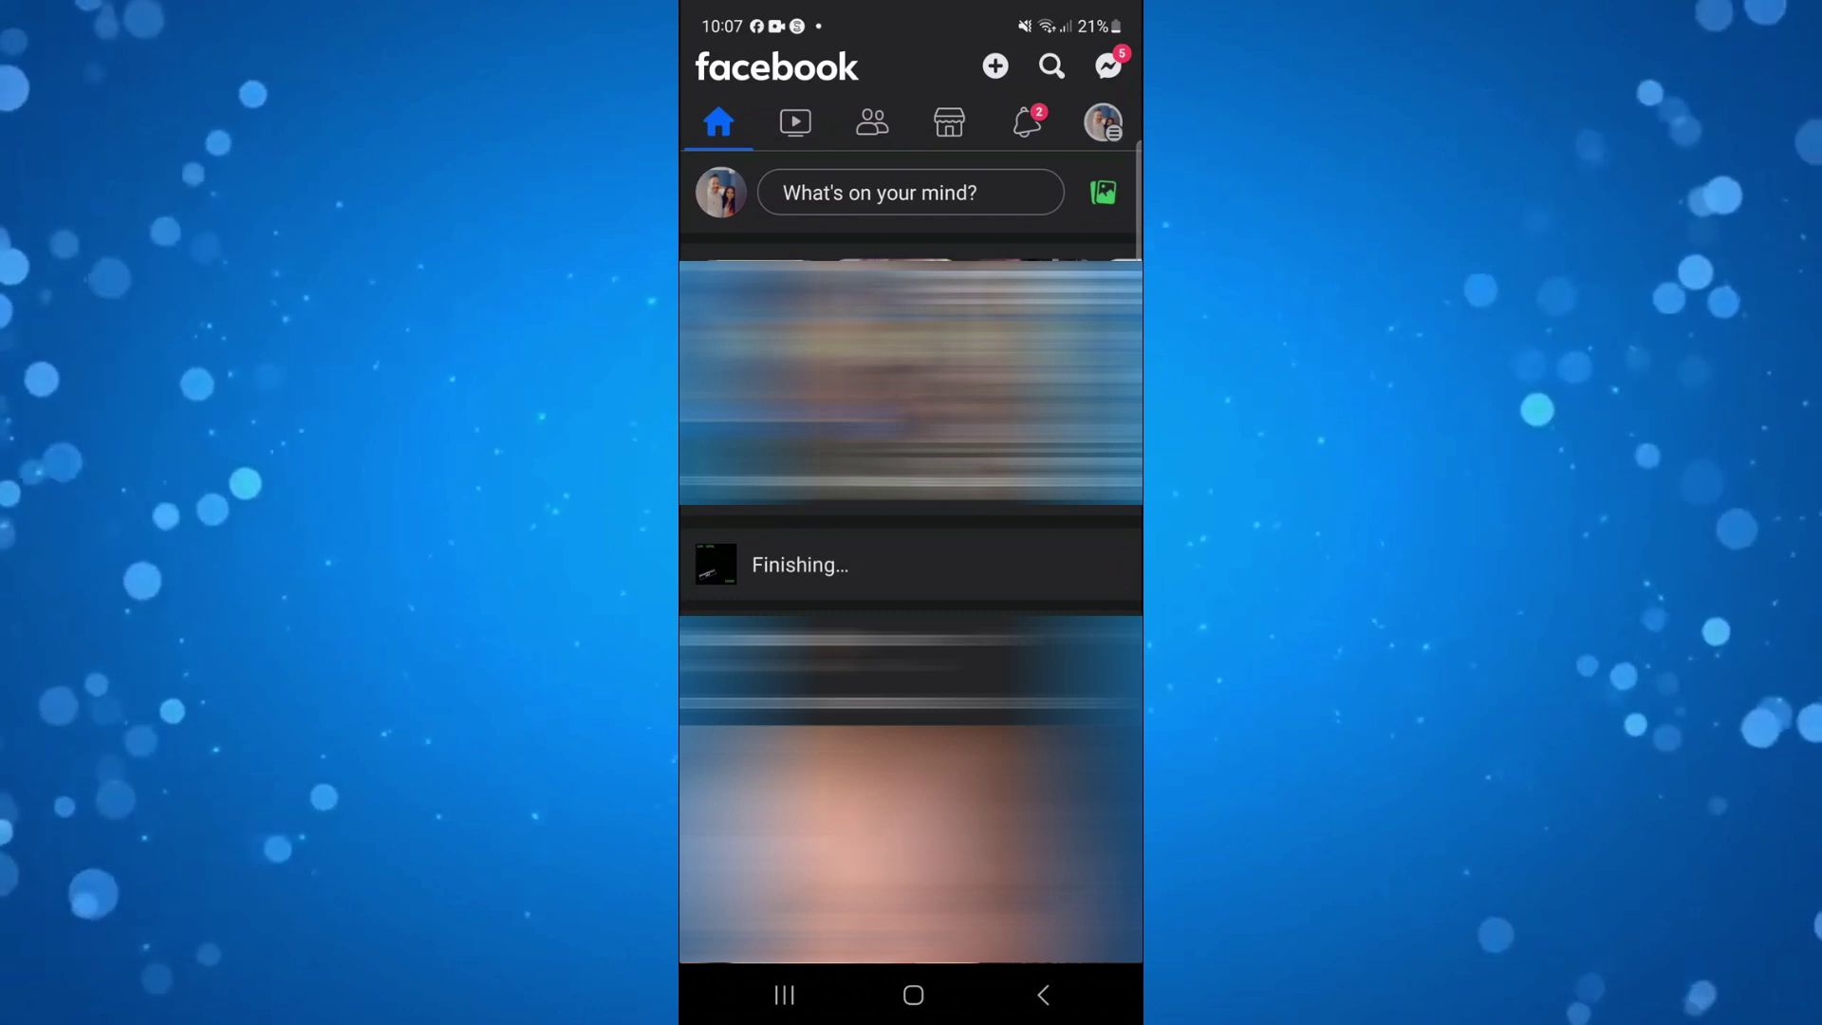
Step: Refresh the home feed to show the newly published 'Hi' post
{"action": "mouse_move", "coordinate": [911, 191]}
{"action": "left_mouse_down"}
{"action": "mouse_move", "coordinate": [912, 206]}
{"action": "mouse_move", "coordinate": [911, 36]}
{"action": "left_mouse_up"}
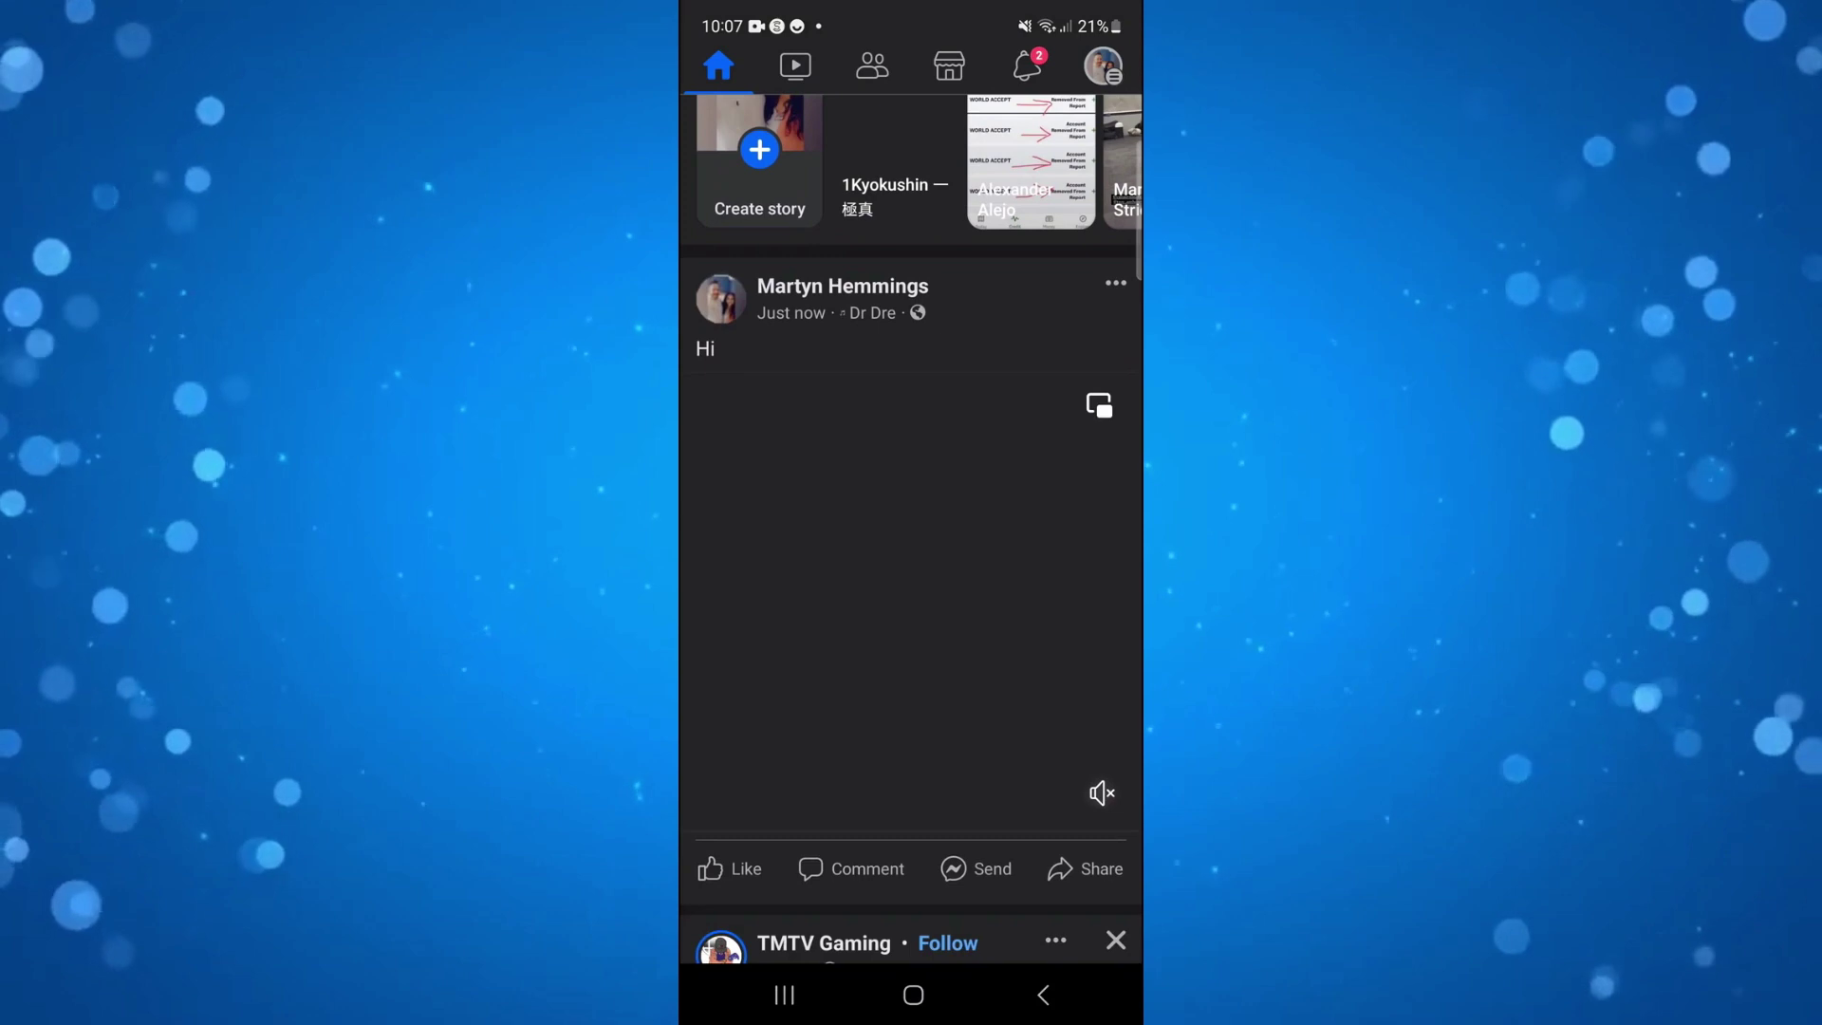